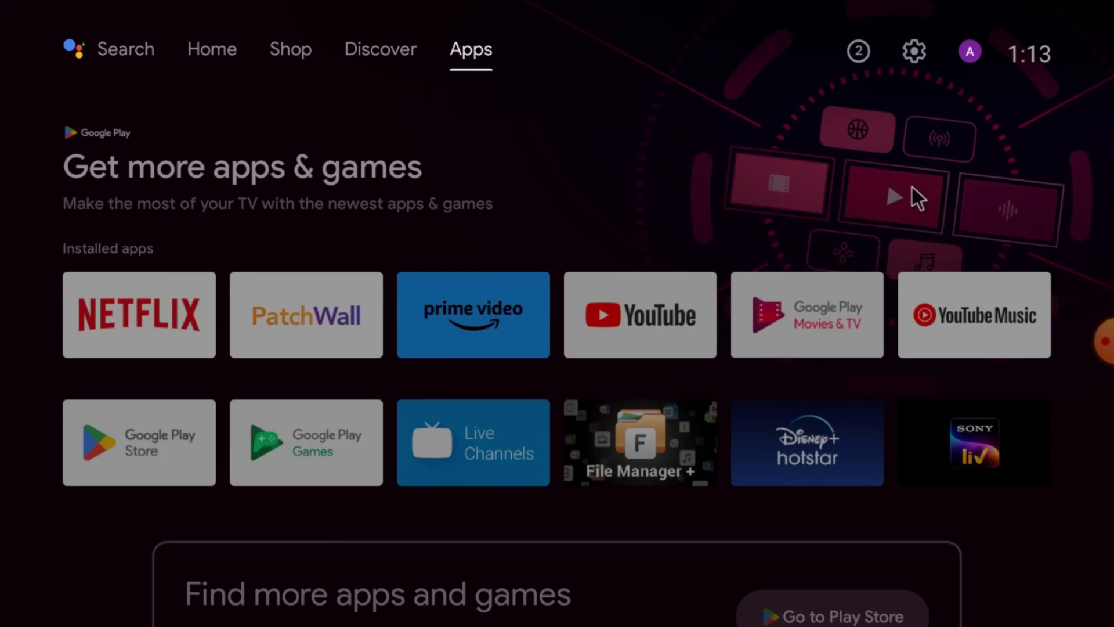
Step: Open Google Play's search and enter the letter 'f' with the on-screen keyboard
left_click(904, 171)
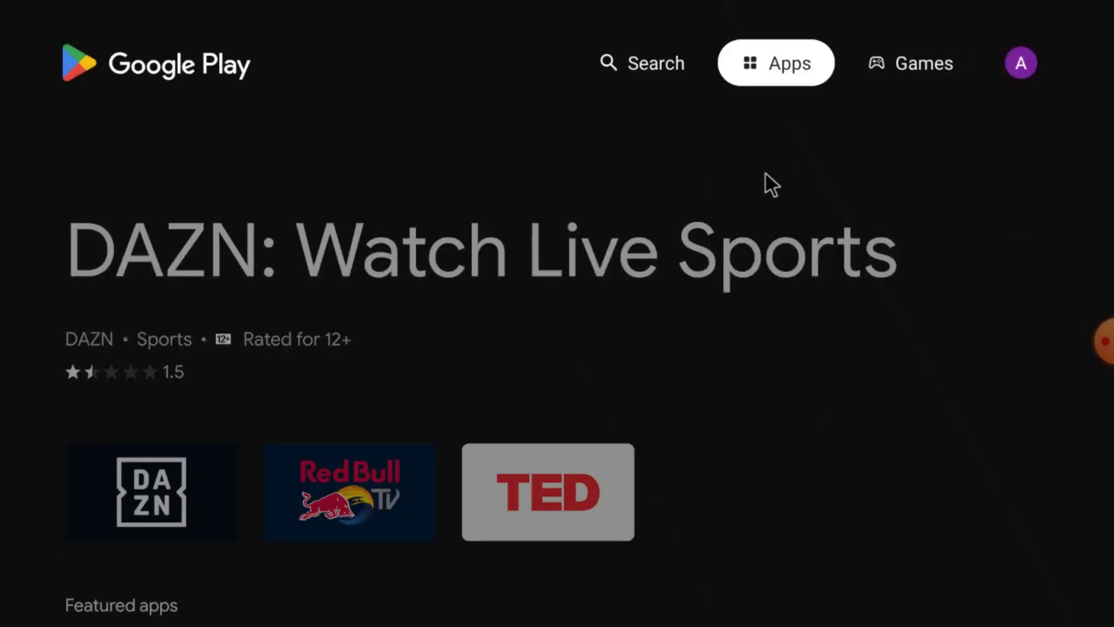
left_click(622, 71)
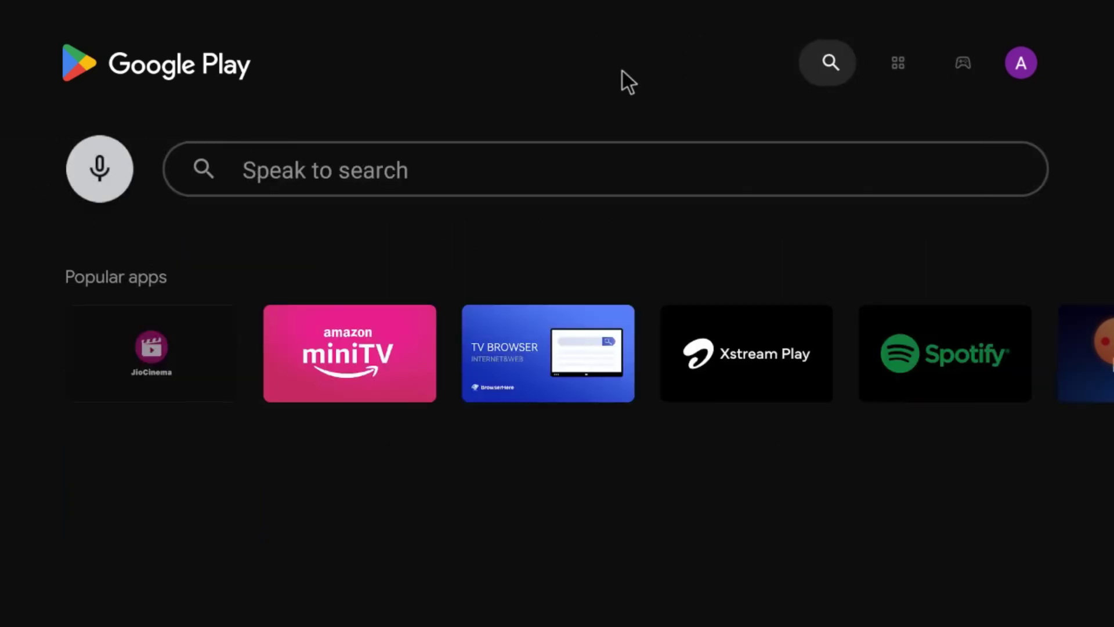
key("Right")
key("Return")
key("Left")
key("Left")
key("Left")
key("Left")
key("Left")
key("Left")
key("Up")
key("Return")
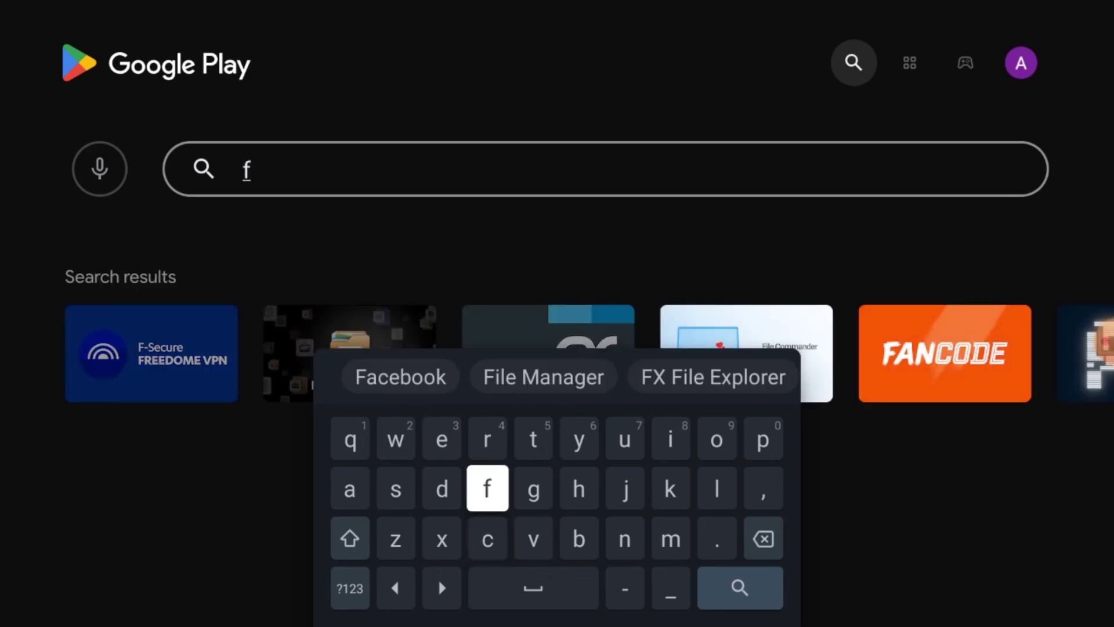
Step: Complete the search 'fi' and open the File Manager + store page
key("Right")
key("Right")
key("Right")
key("Right")
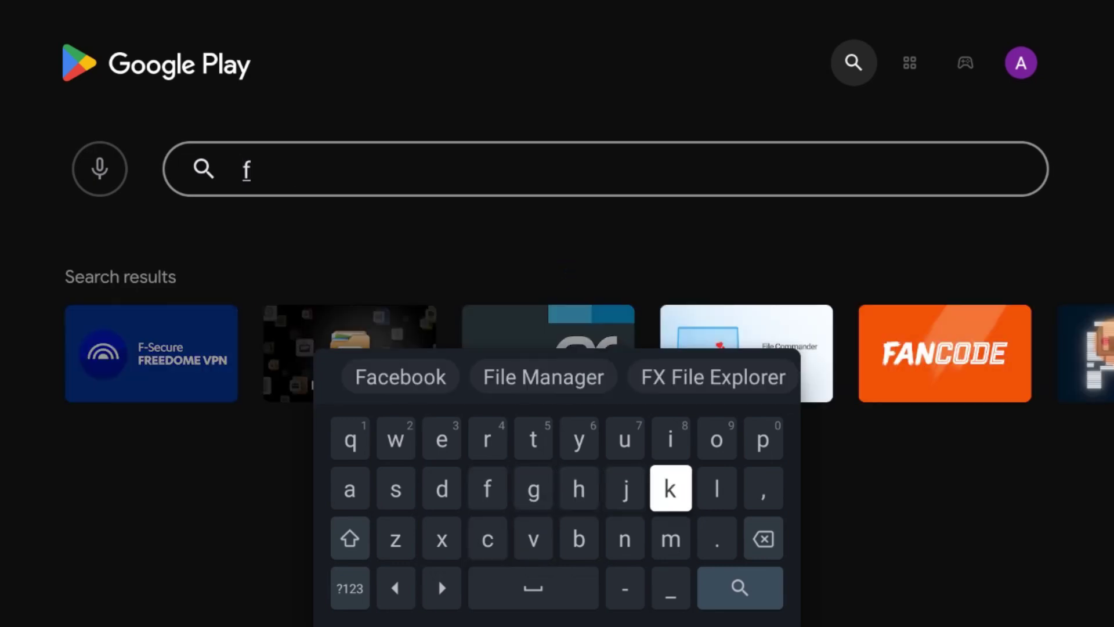
key("Up")
key("Return")
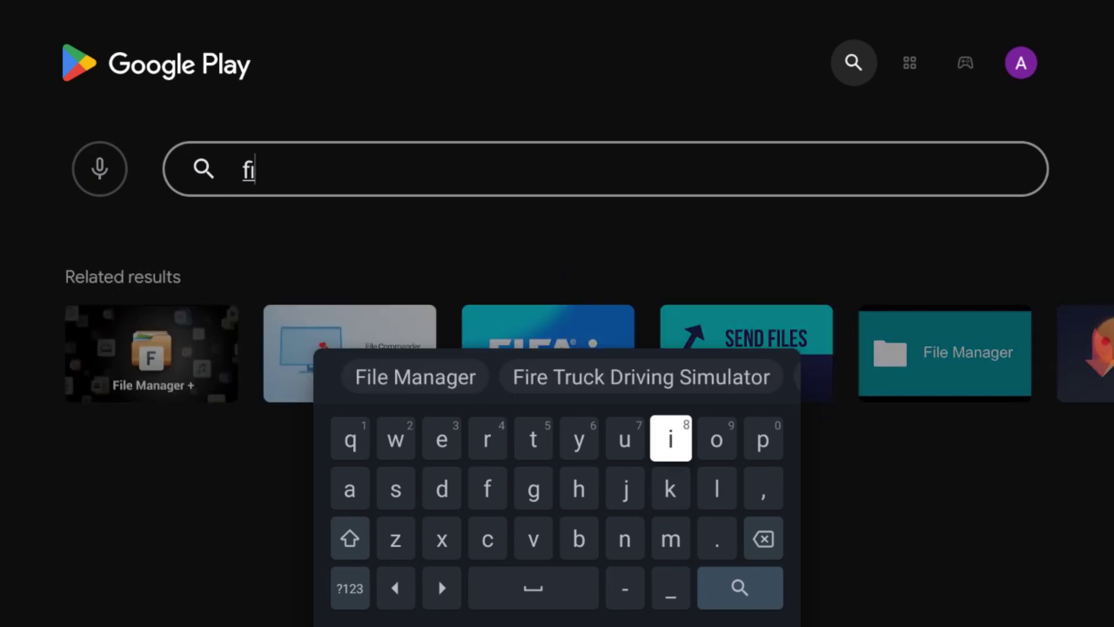
key("Up")
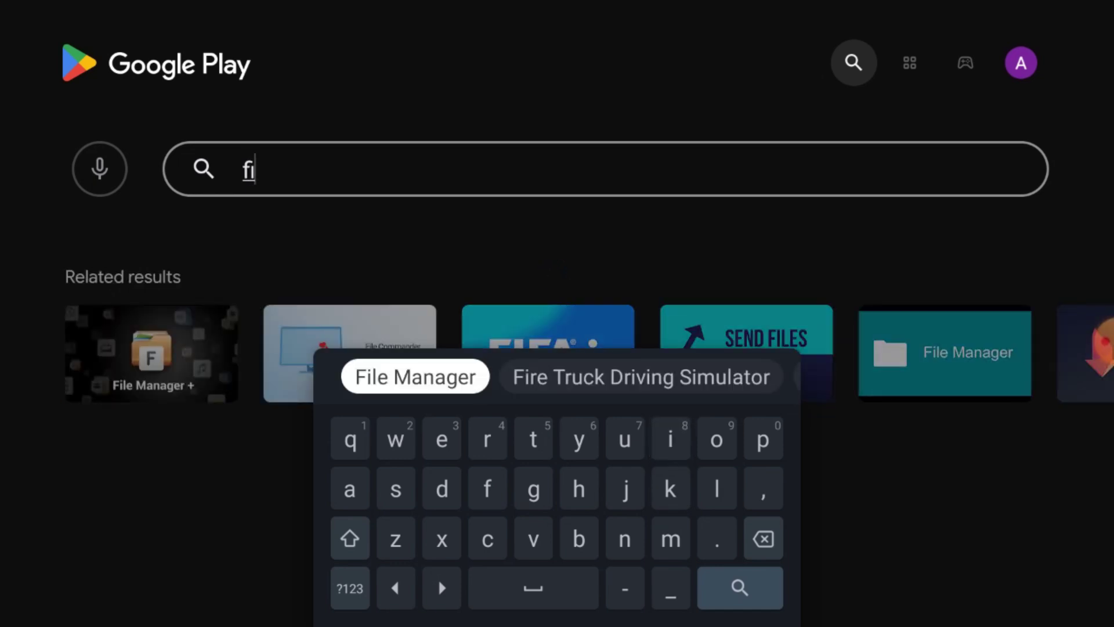
key("Escape")
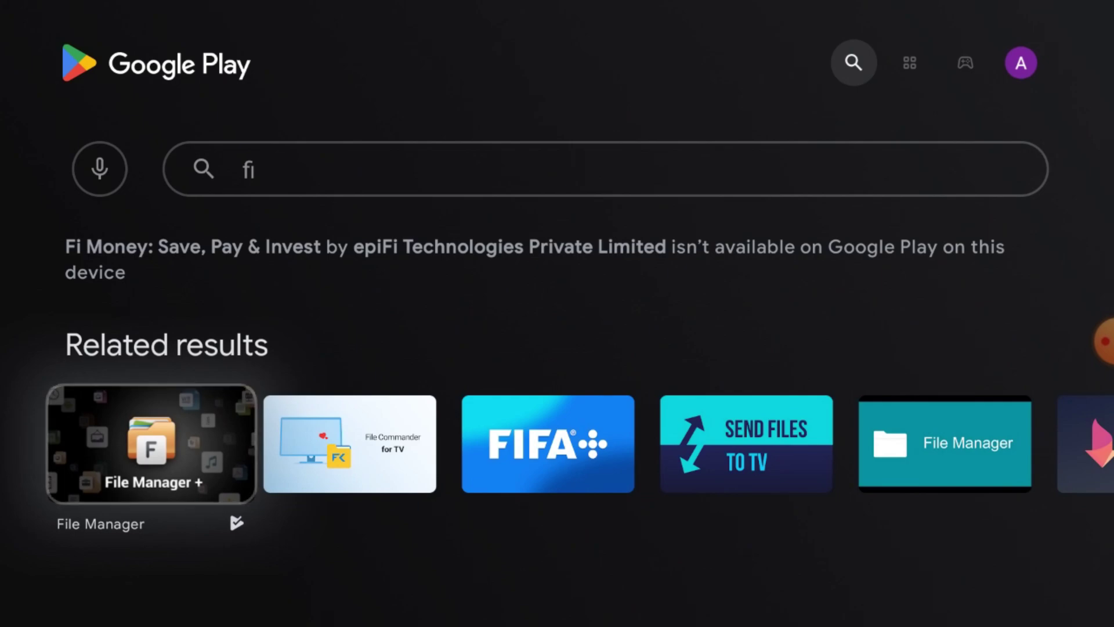
key("Return")
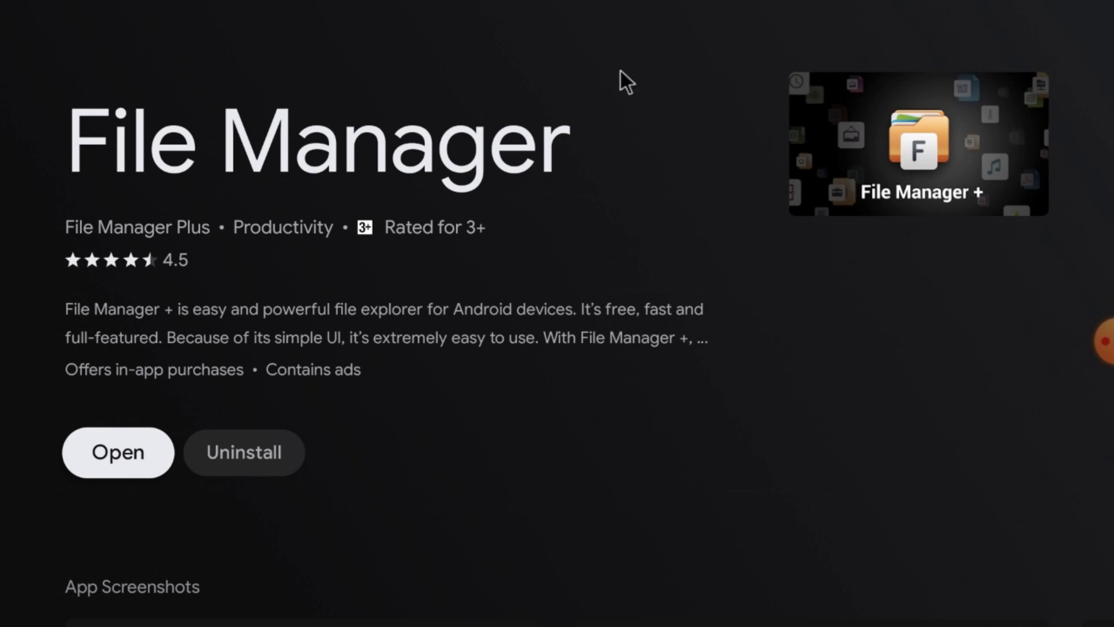
Step: Go back from the File Manager + store page and launch File Manager +
key("Escape")
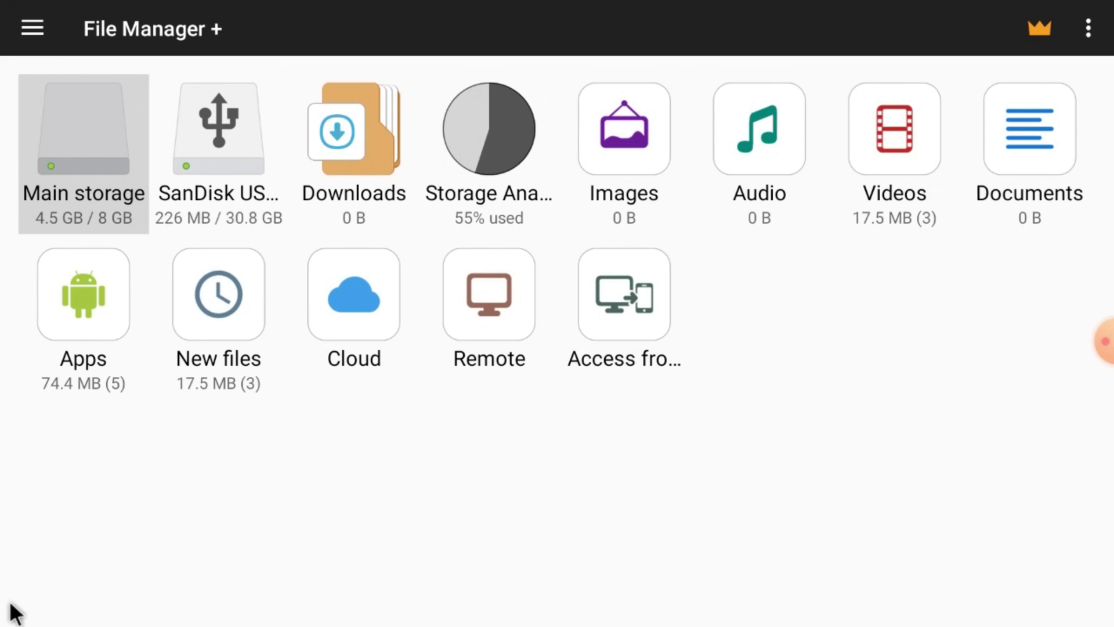
Step: Confirm the HF VELOCITY apk is on the SanDisk USB drive, then return to File Manager +'s home grid
left_click(208, 163)
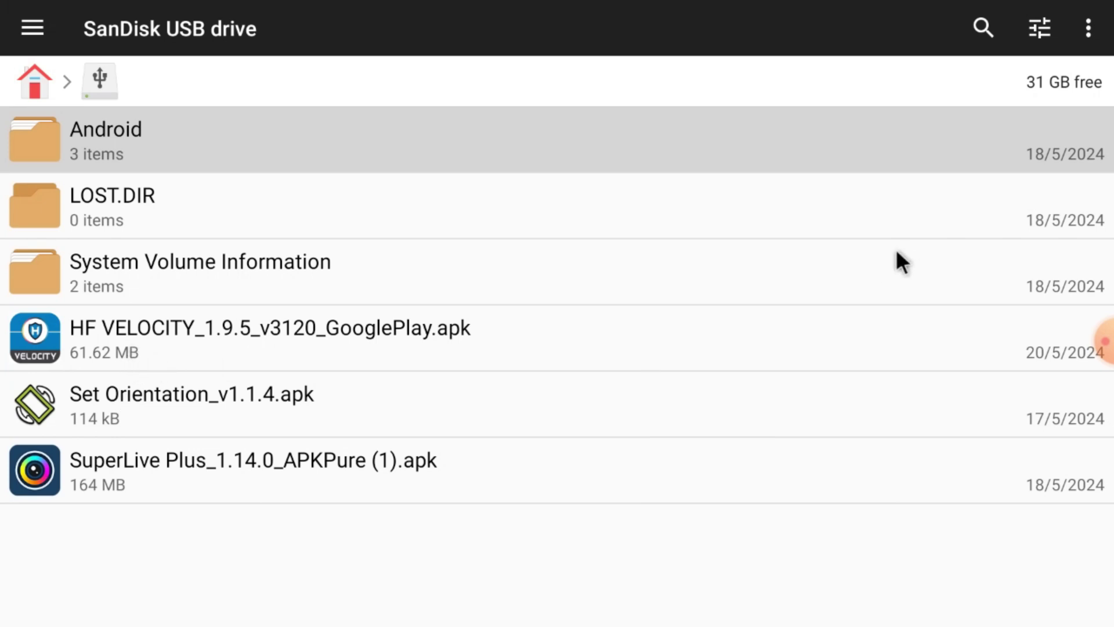
key("Escape")
key("Escape")
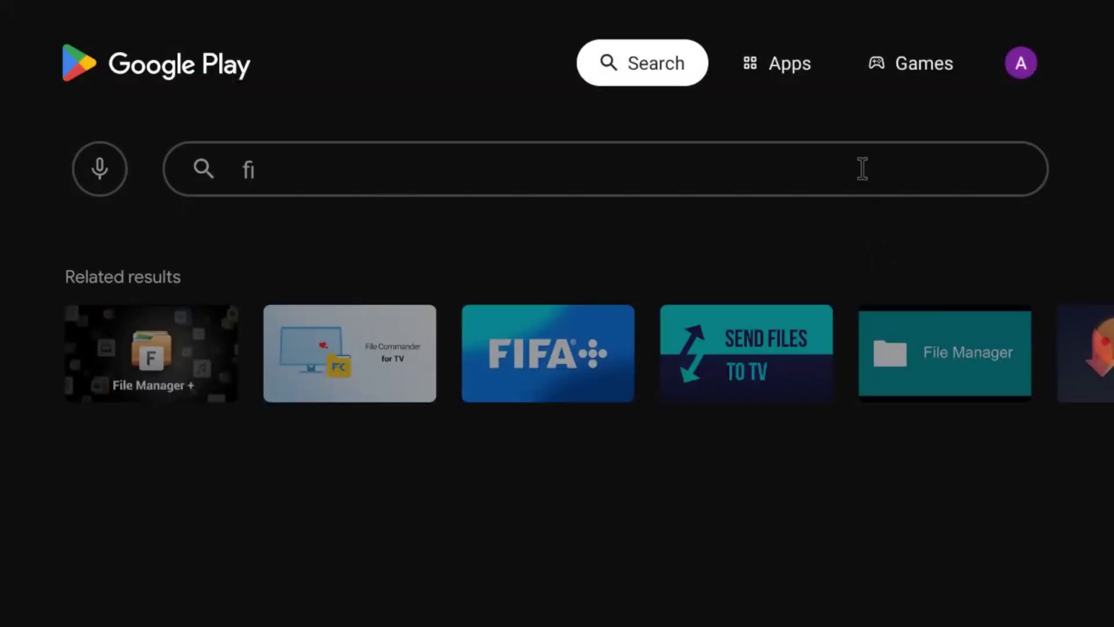
Step: Visit Google Play's Apps page, then return to the Android TV home screen
key("Right")
key("Escape")
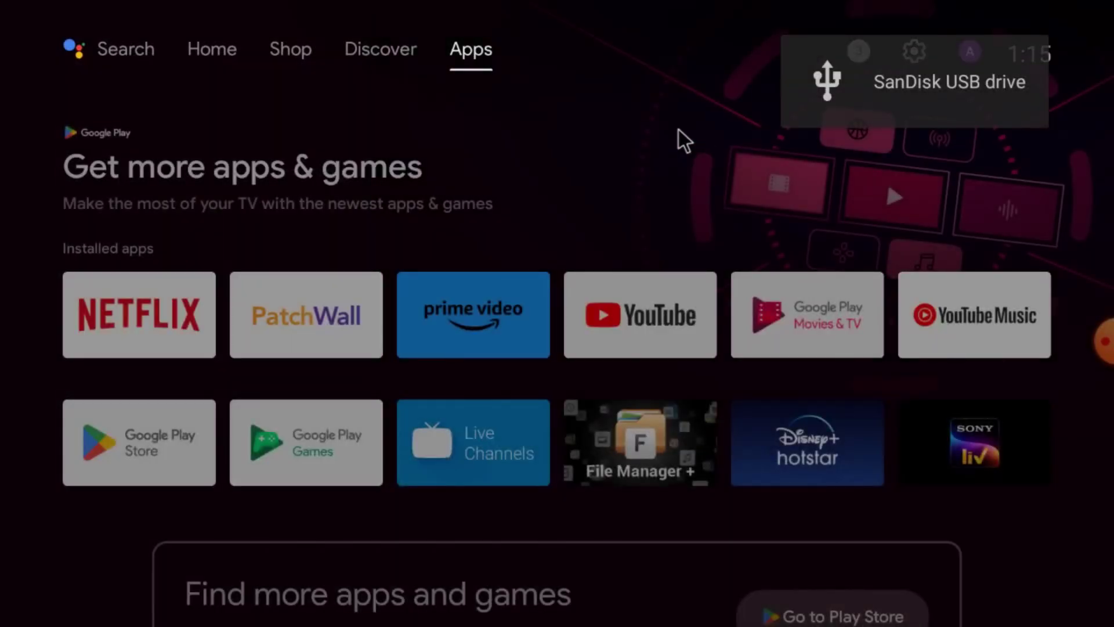
key("Return")
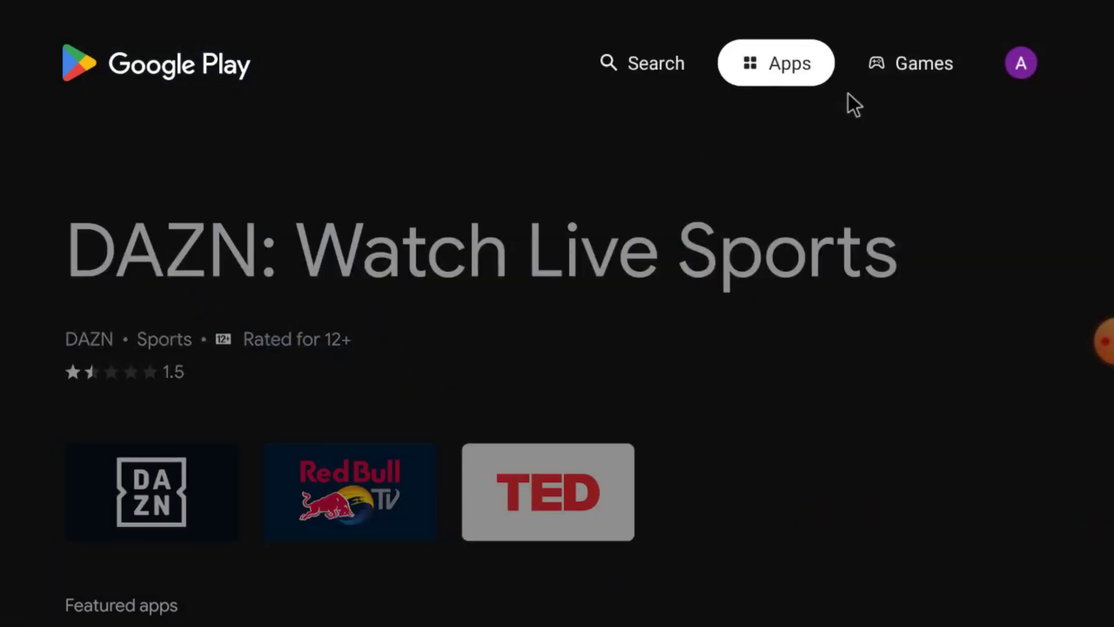
key("Escape")
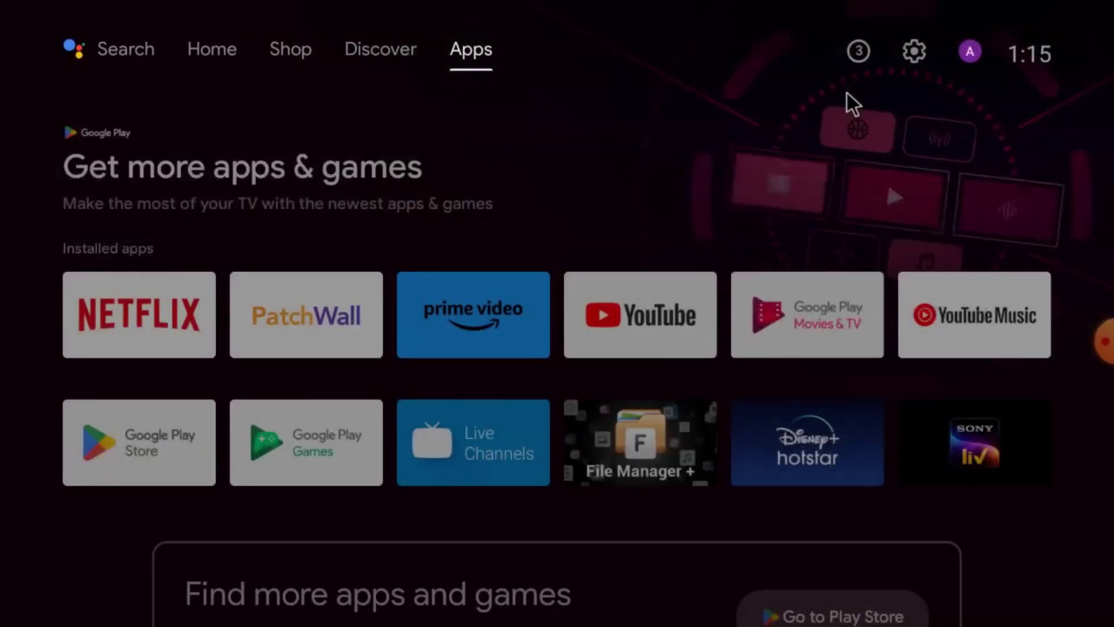
Step: Check in Device Preferences > Security & restrictions which apps may install unknown apps, then close Settings
left_click(909, 50)
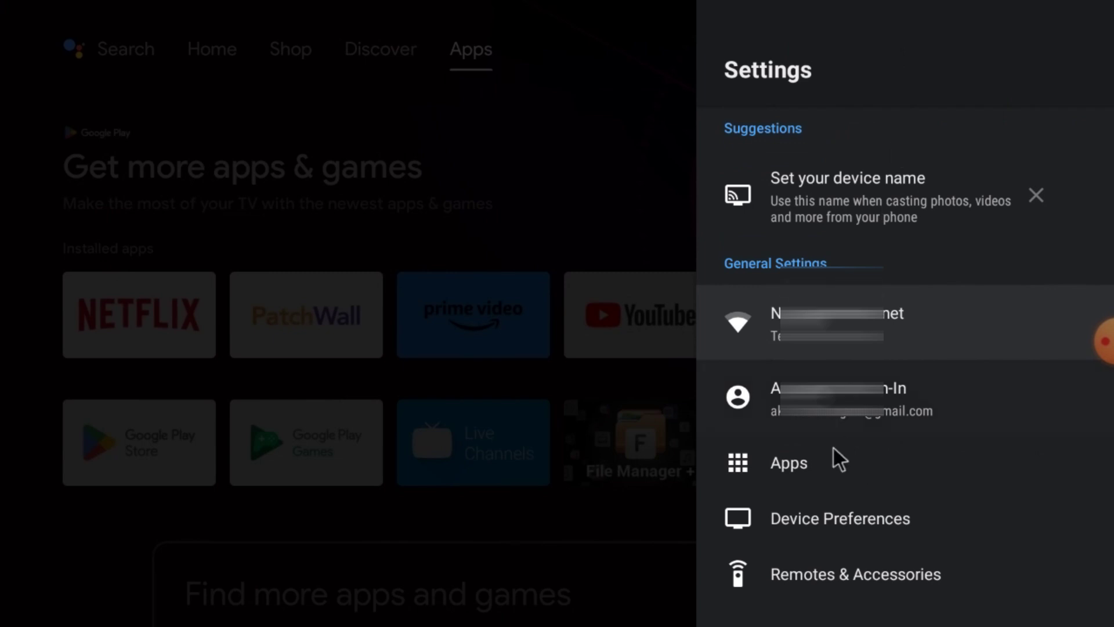
left_click(822, 519)
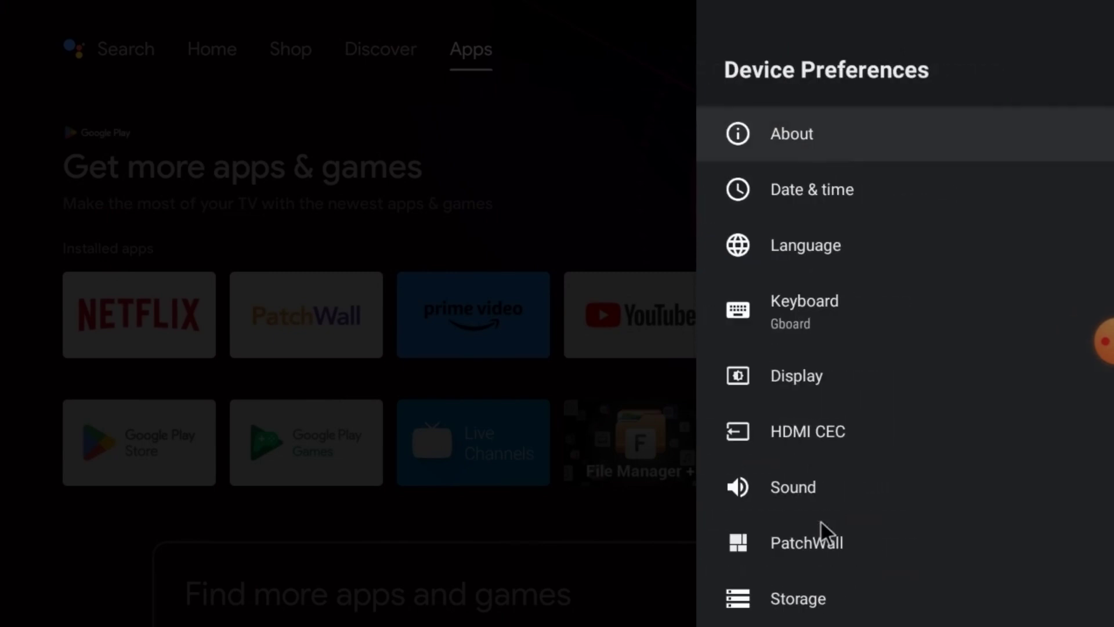
scroll(820, 519, "down", 1)
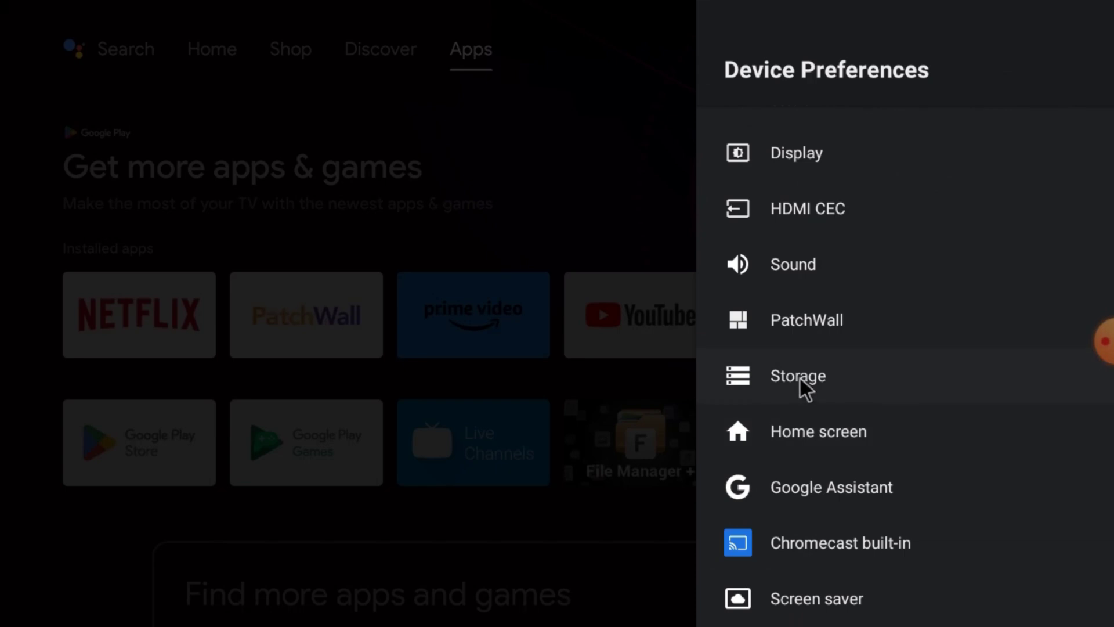
scroll(796, 487, "down", 5)
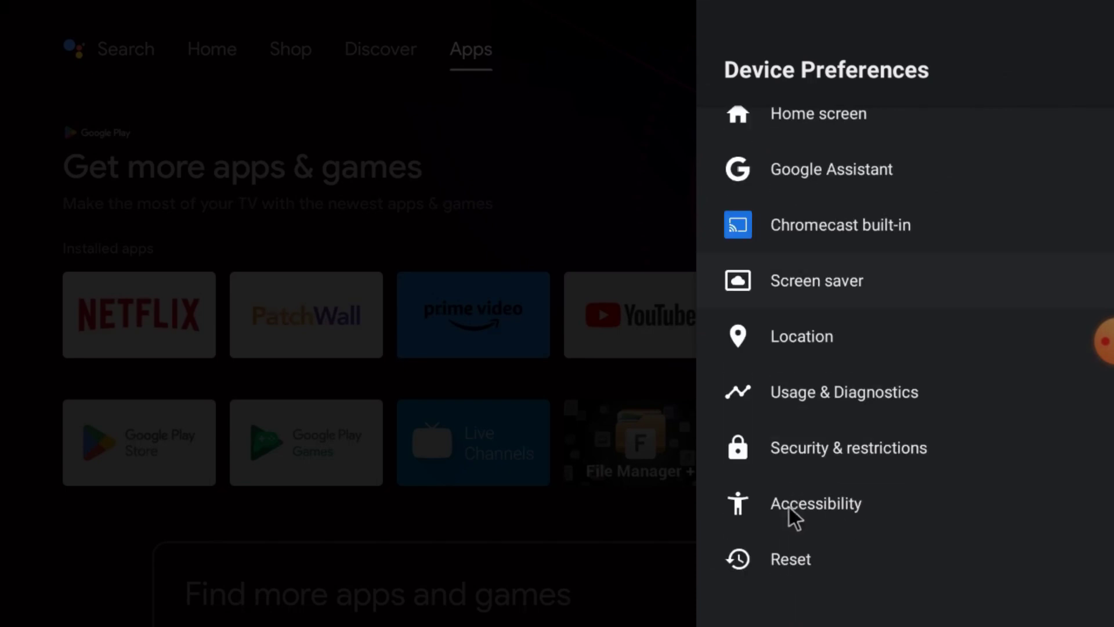
left_click(789, 445)
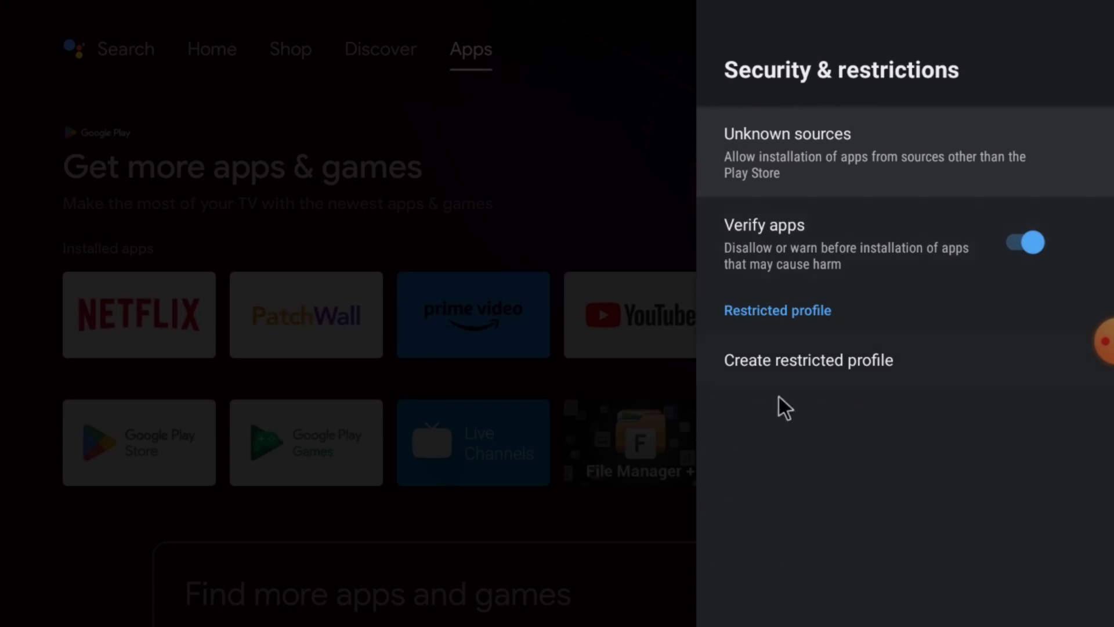
left_click(790, 170)
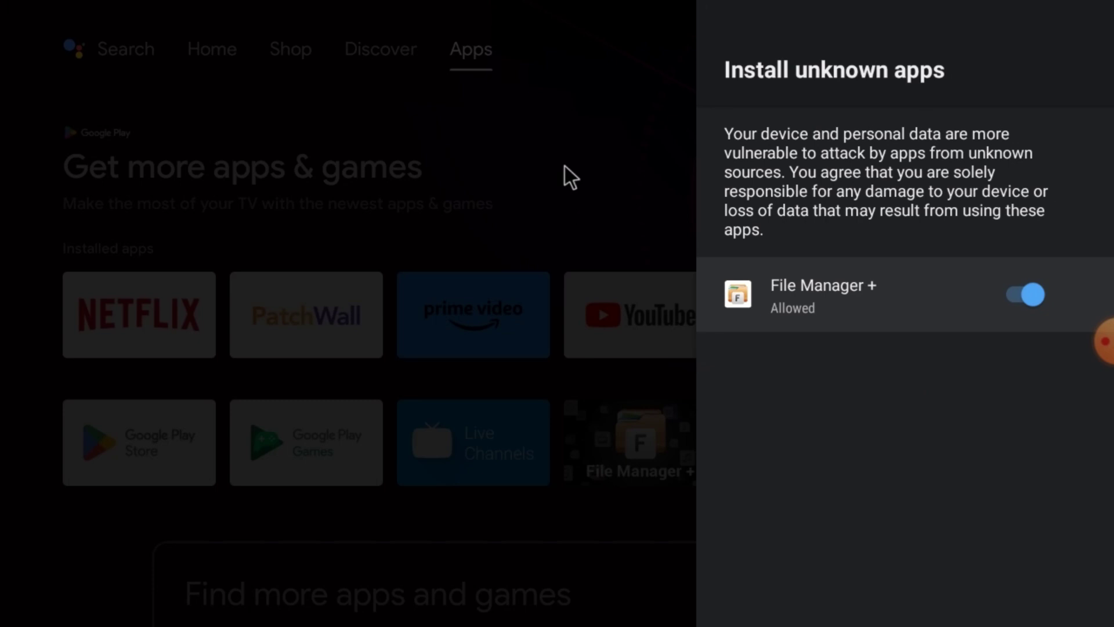
key("Escape")
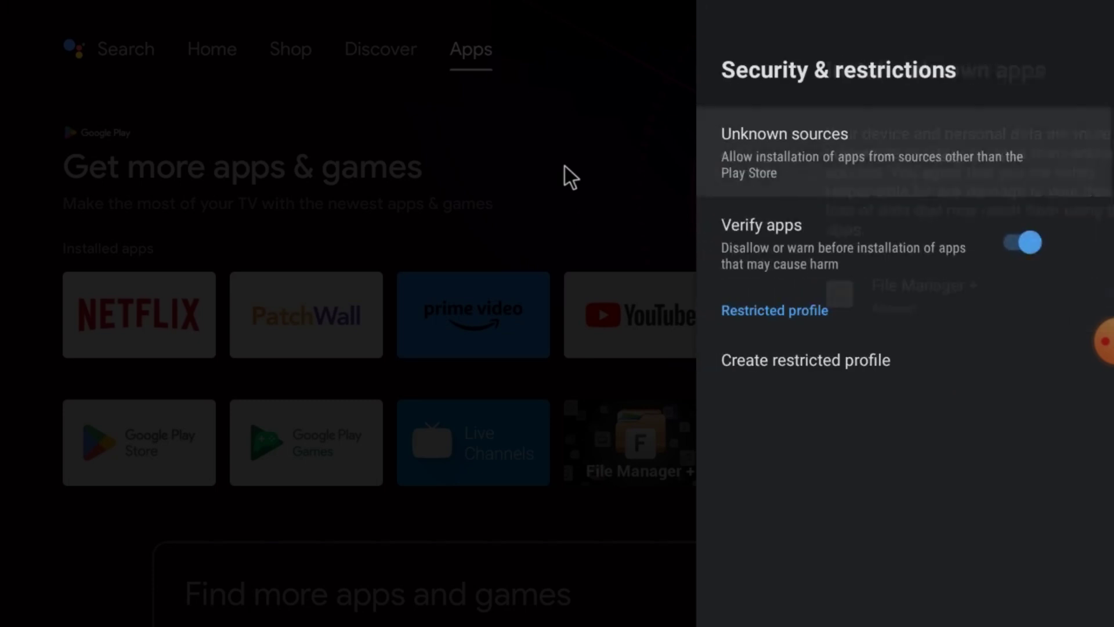
key("Escape")
key("Escape")
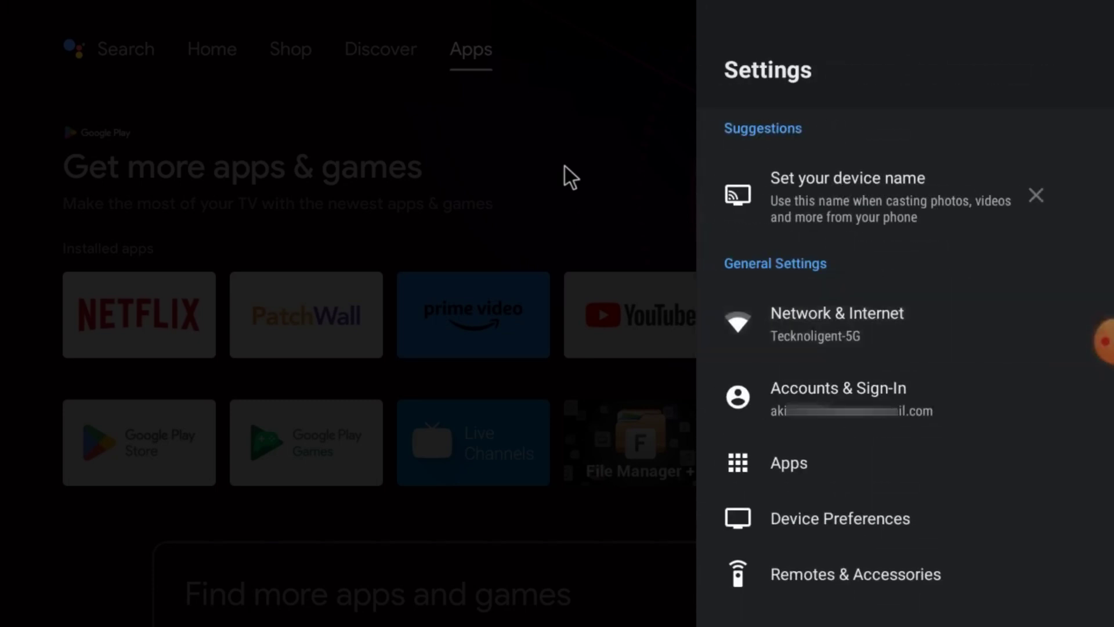
key("Escape")
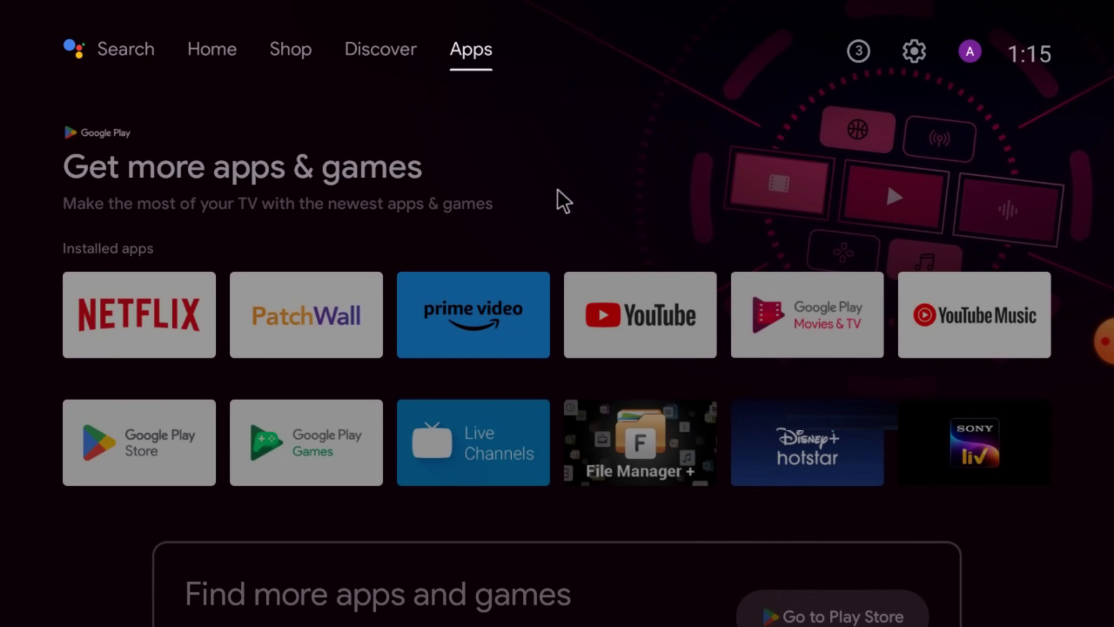
Step: Launch File Manager + and open Set Orientation_v1.1.4.apk from the SanDisk USB drive
left_click(641, 418)
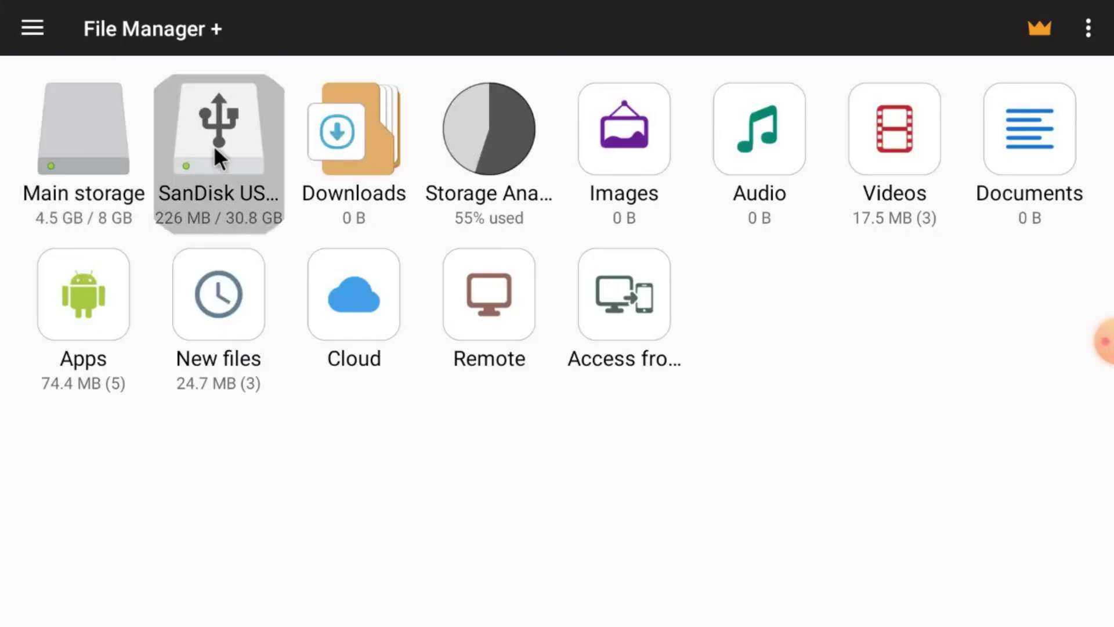
left_click(214, 146)
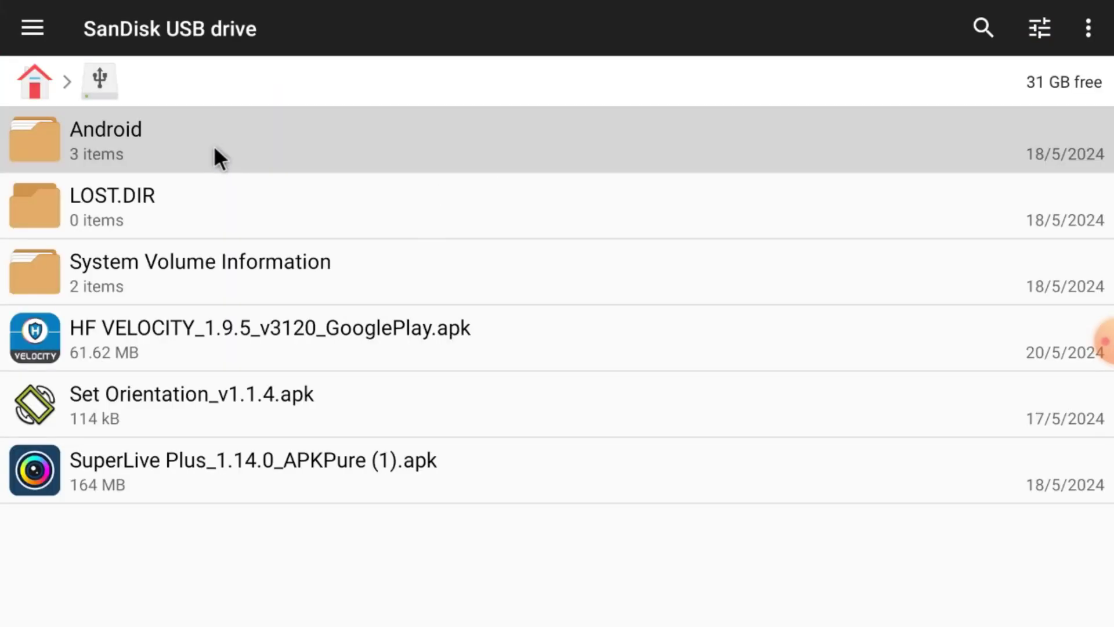
left_click(207, 393)
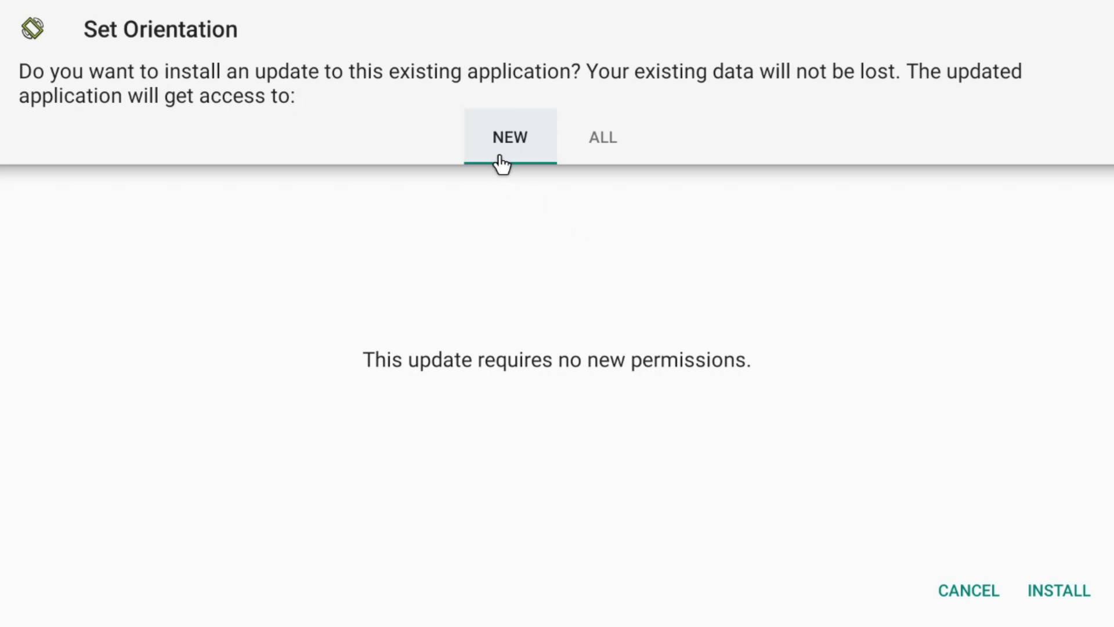
Step: Install the Set Orientation update, launch it and apply Landscape orientation
left_click(1052, 598)
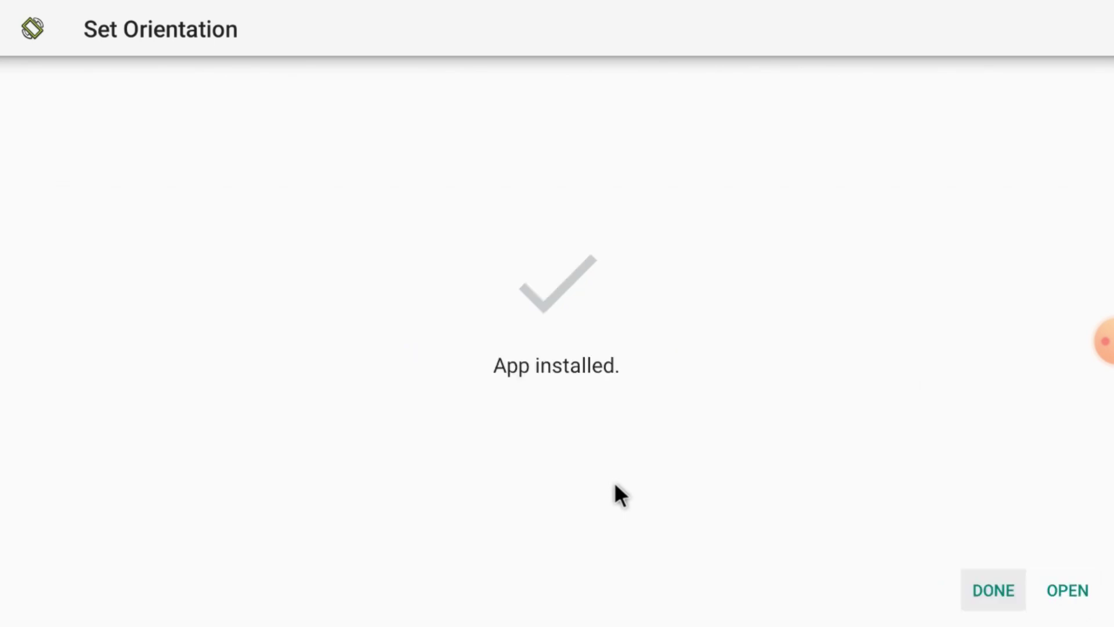
left_click(1072, 591)
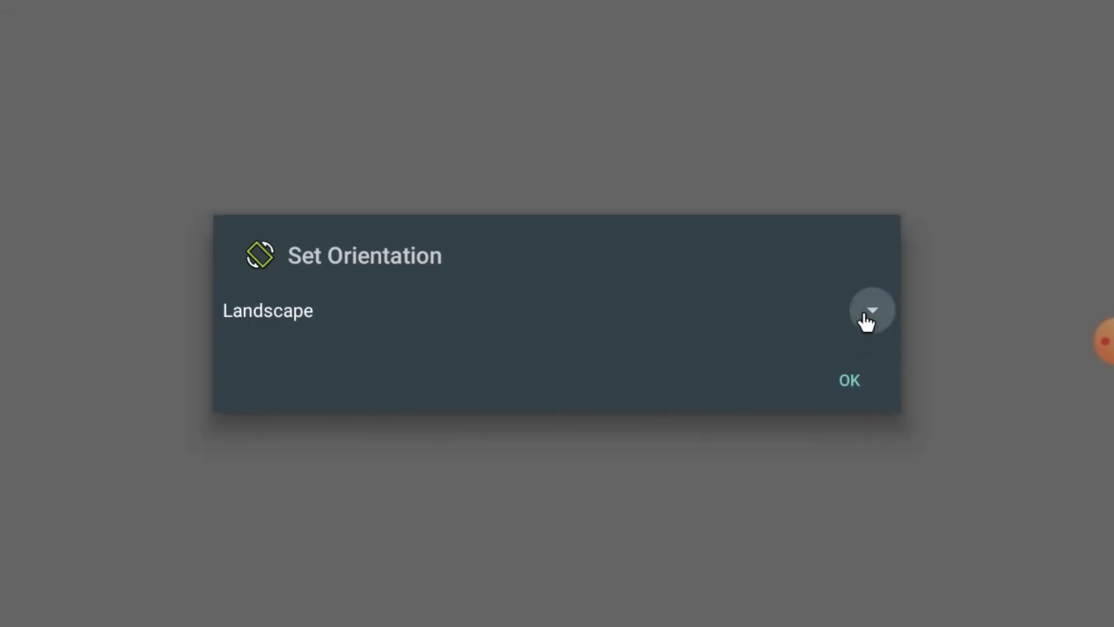
left_click(865, 319)
left_click(366, 318)
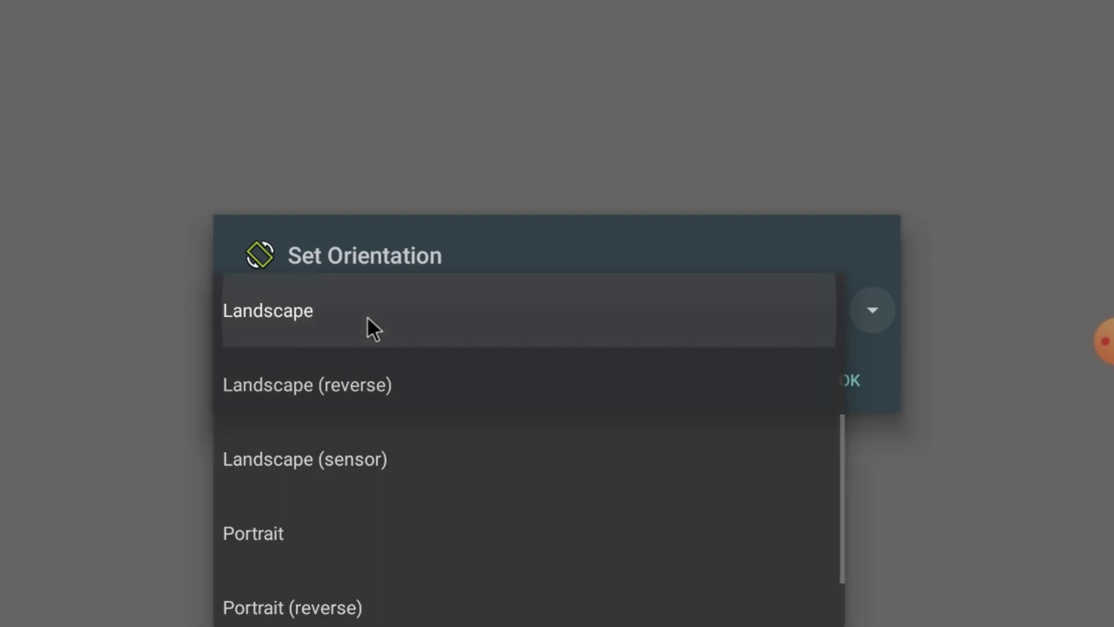
left_click(836, 382)
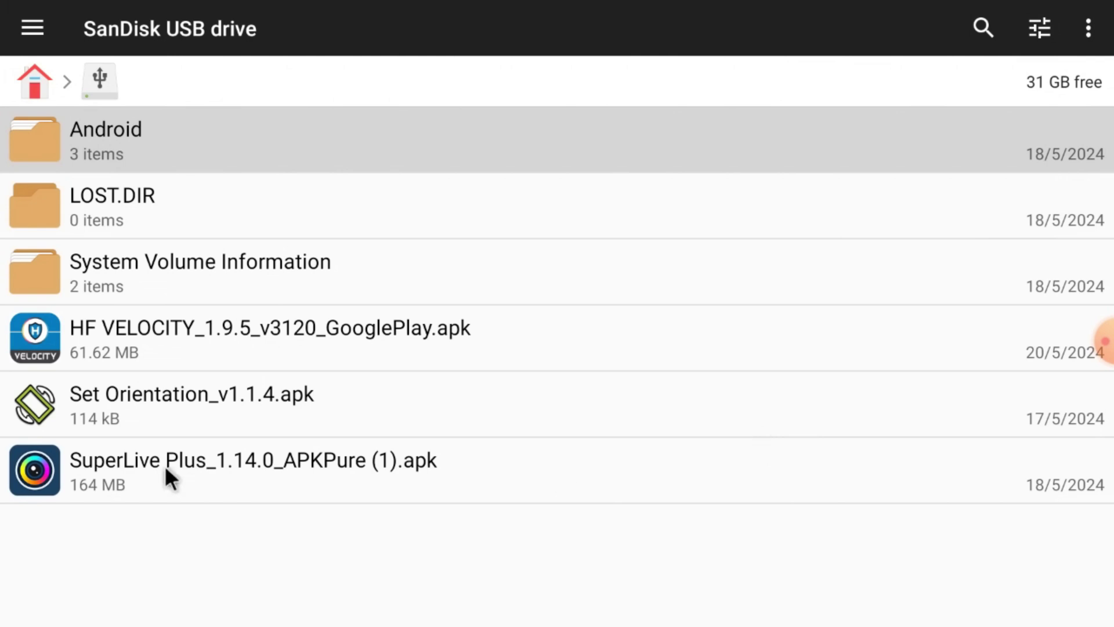
Step: Install HF VELOCITY_1.9.5_v3120_GooglePlay.apk from the SanDisk USB listing
left_click(174, 342)
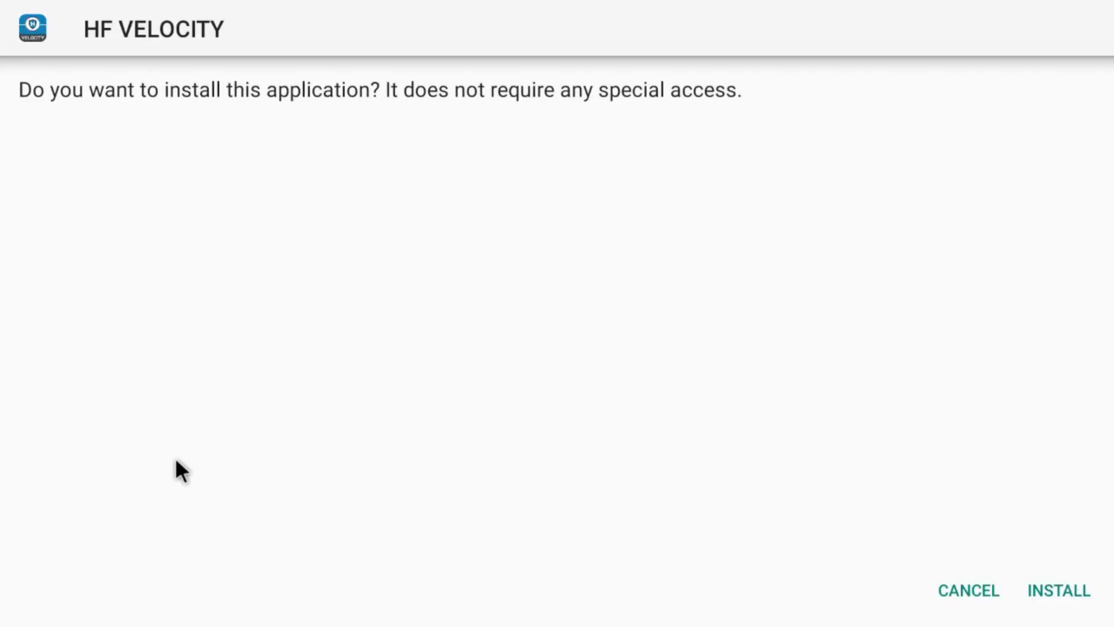
left_click(1032, 593)
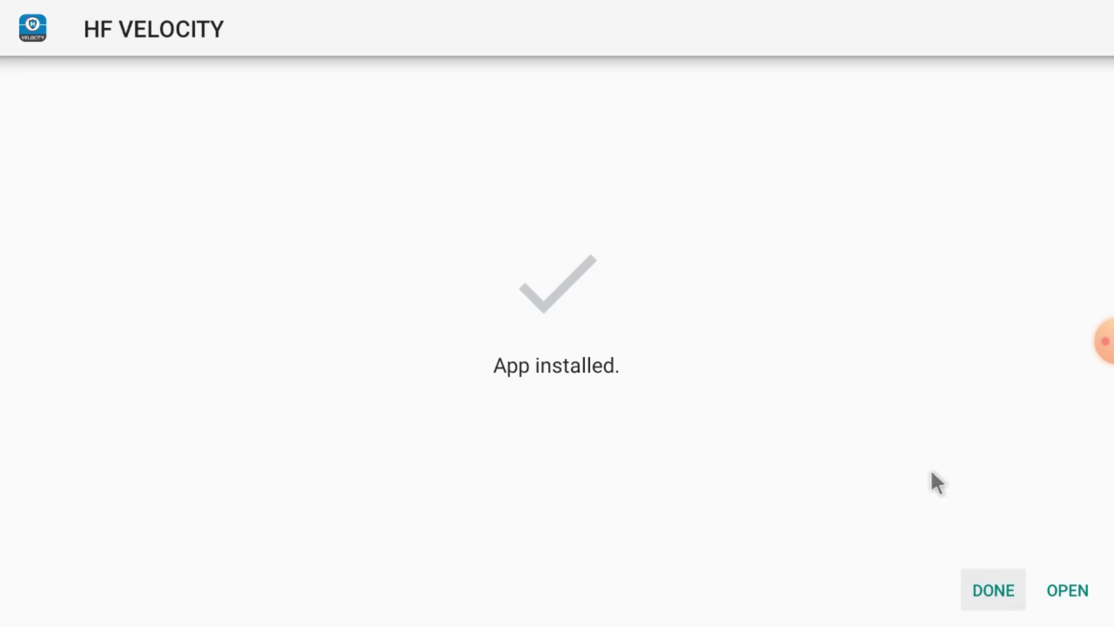
Step: Open HF VELOCITY, accept the privacy statement and allow the microphone and camera permissions
left_click(1080, 590)
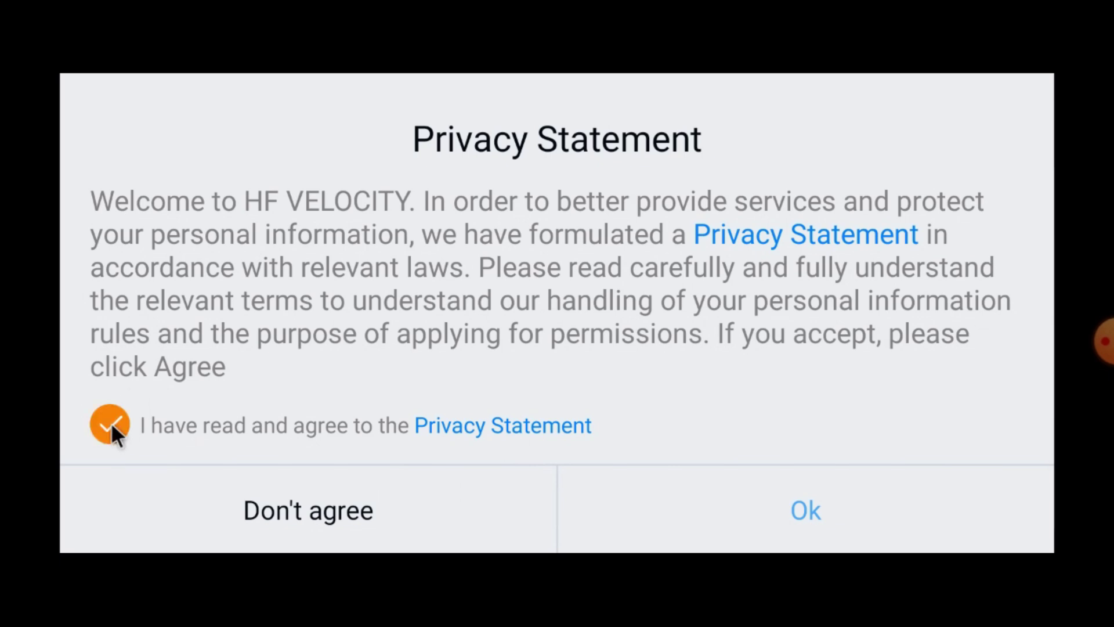
left_click(804, 514)
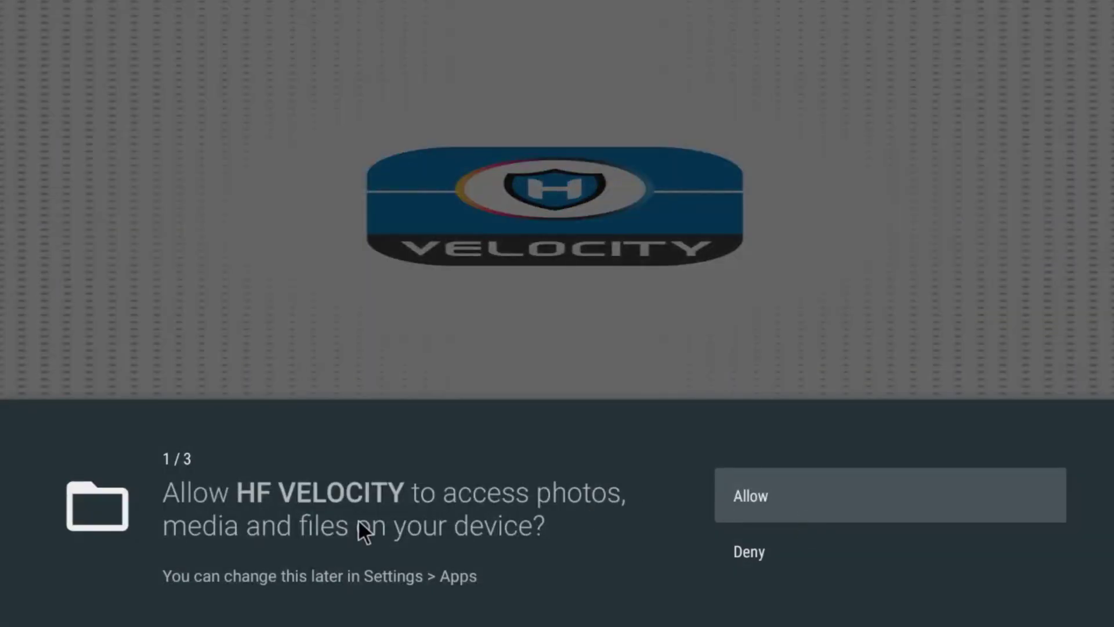
left_click(781, 502)
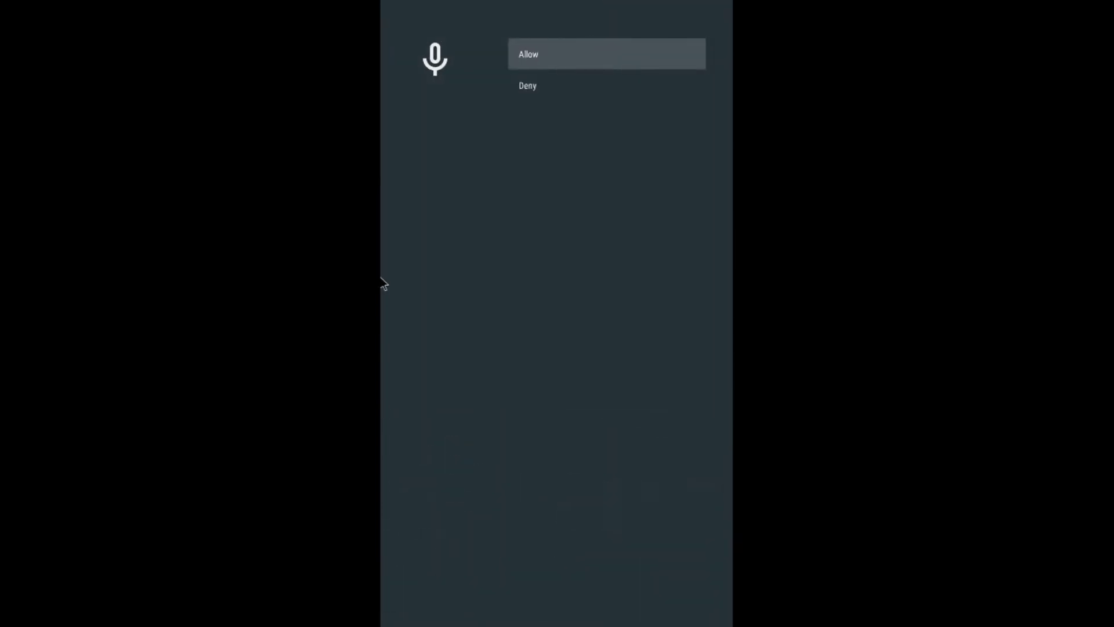
left_click(635, 50)
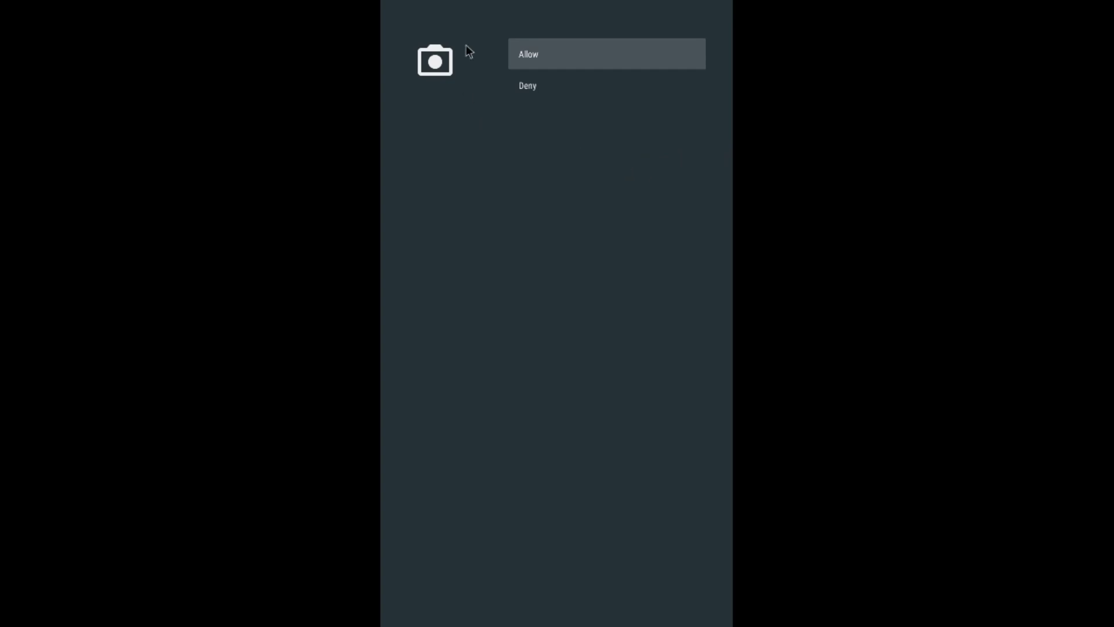
left_click(607, 51)
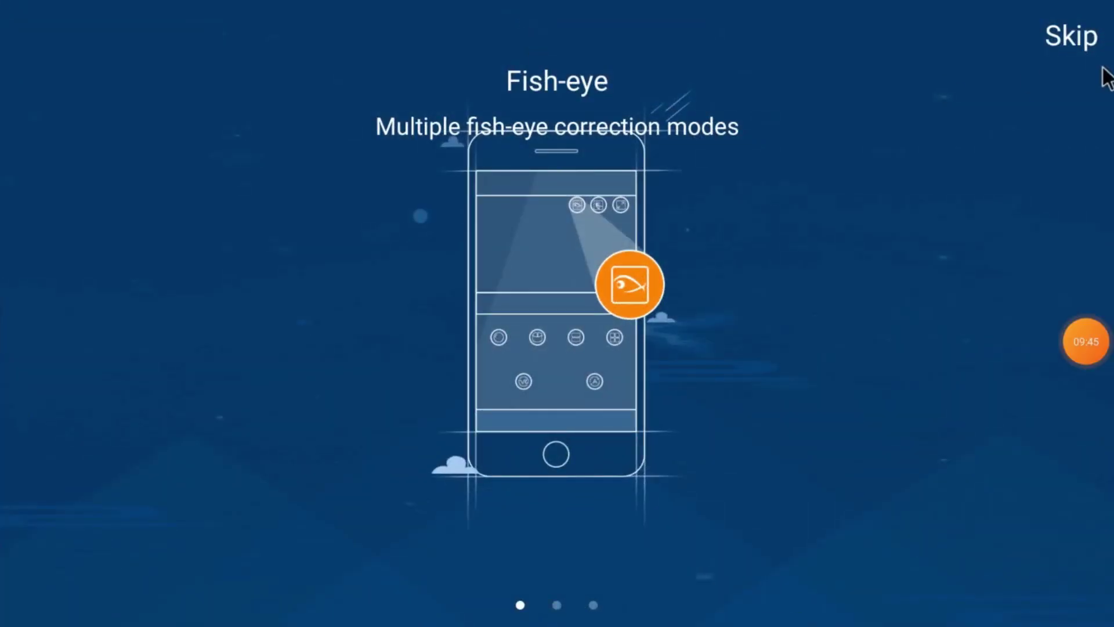
Step: Skip HF VELOCITY's onboarding pages and press Start on the Lens Adjustment page
left_click(1084, 39)
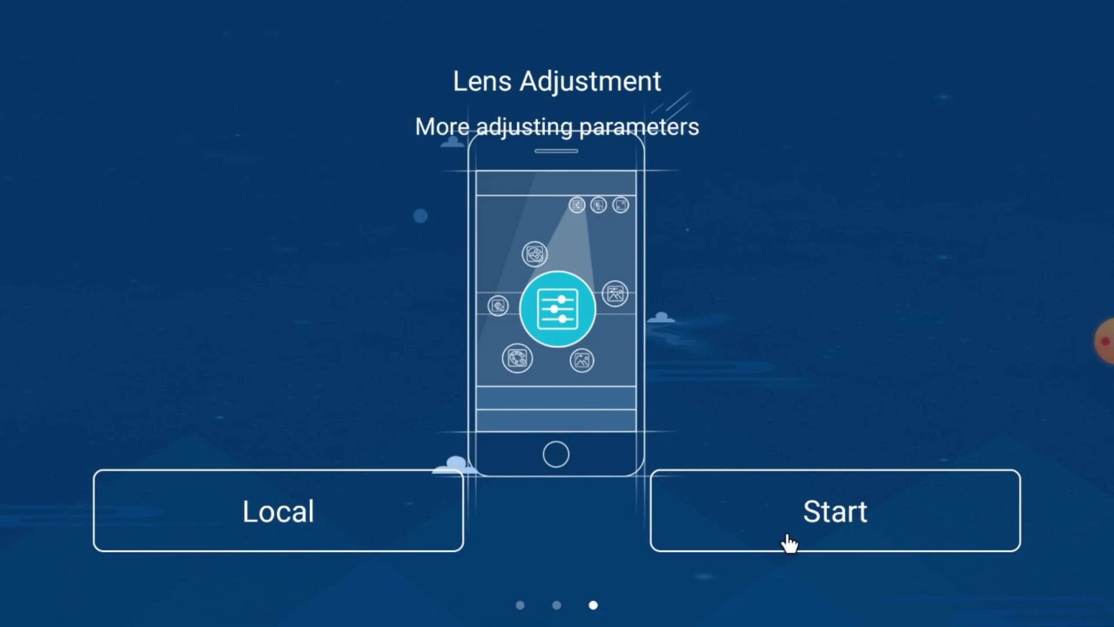
left_click(804, 519)
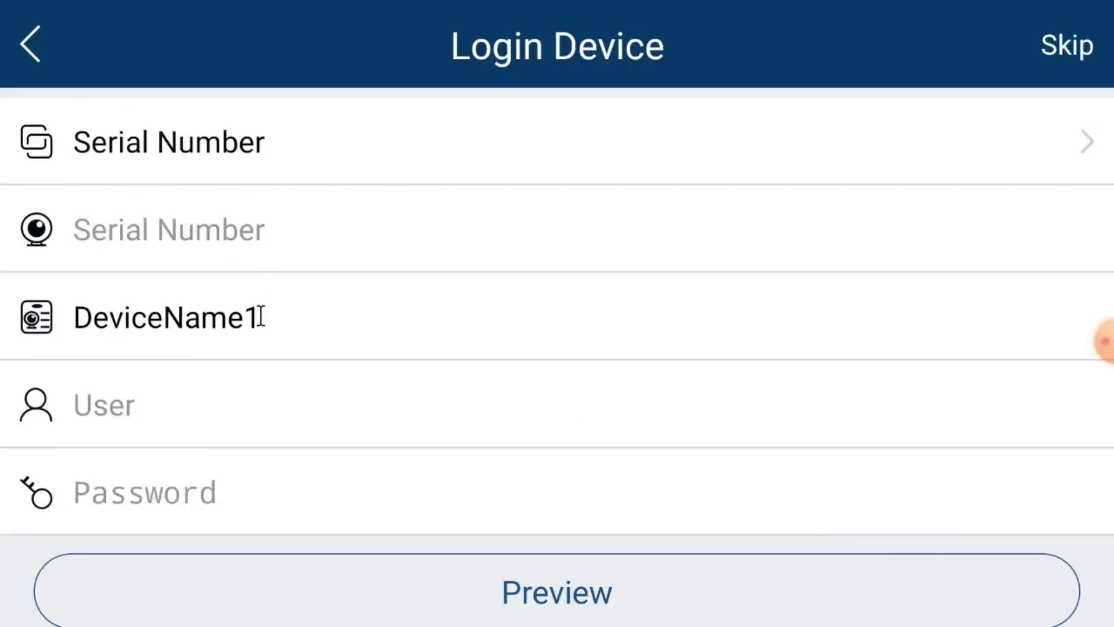
Step: Change the Login Device method from Serial Number to IP/domain name, adding port 80
left_click(196, 150)
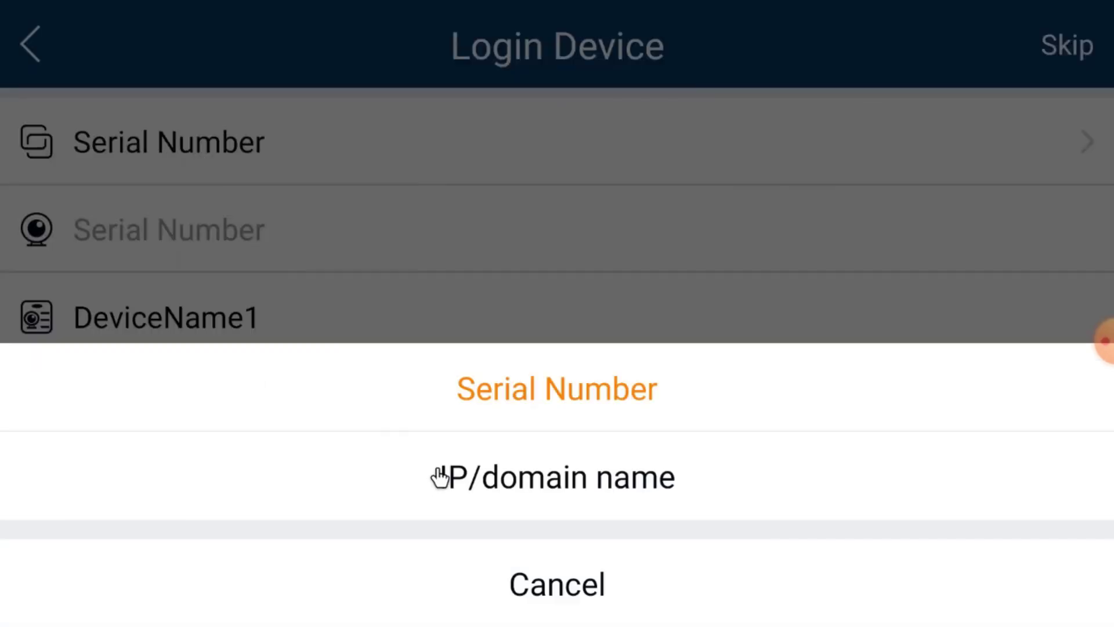
left_click(468, 408)
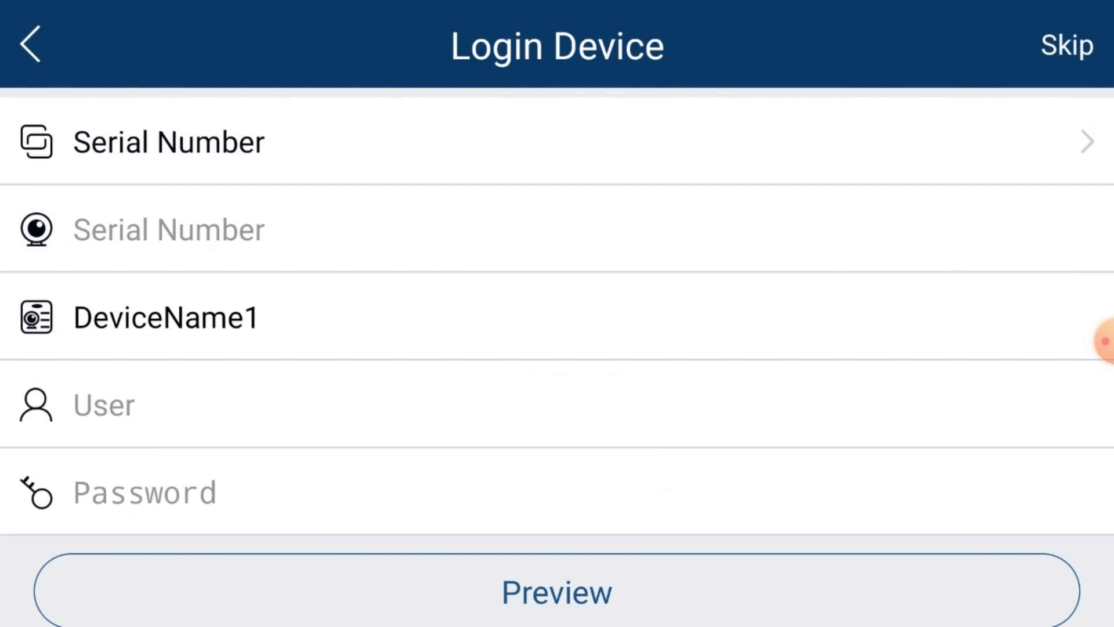
left_click(173, 226)
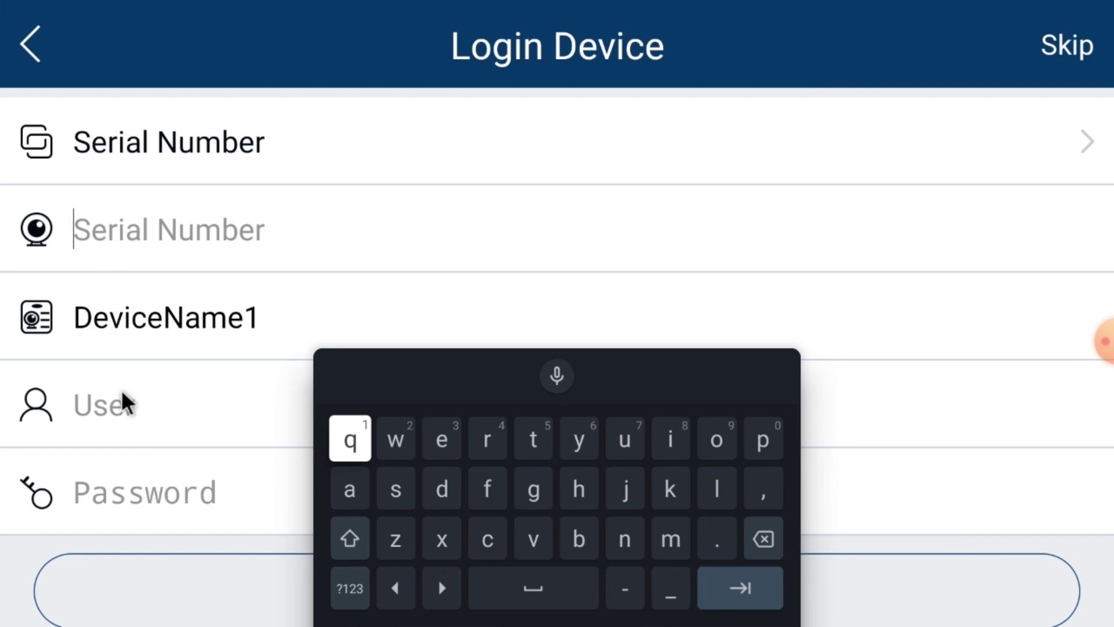
left_click(301, 146)
left_click(456, 467)
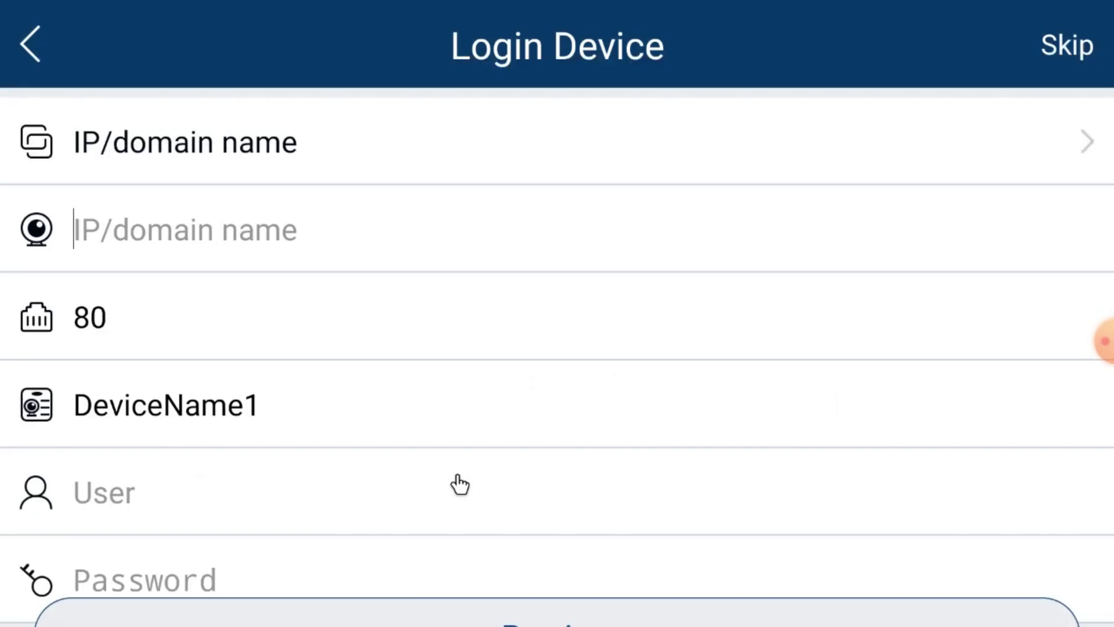